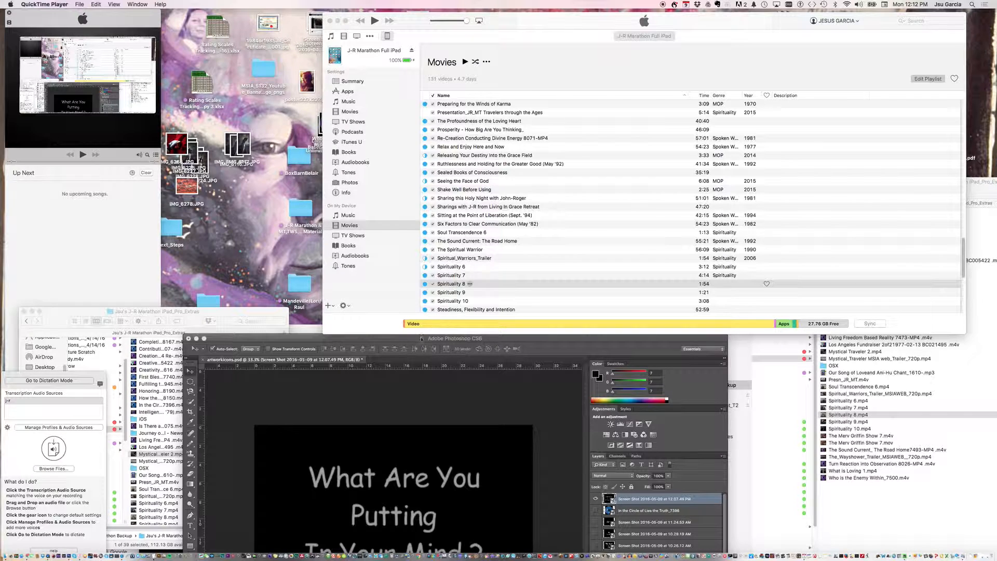
Open the image-dimensions screenshot, Screen Shot 2016-05-07 at 4.05.08 PM.png, from the desktop in Preview and bring back the other windows
left_click(399, 339)
left_click_drag(378, 338, 340, 337)
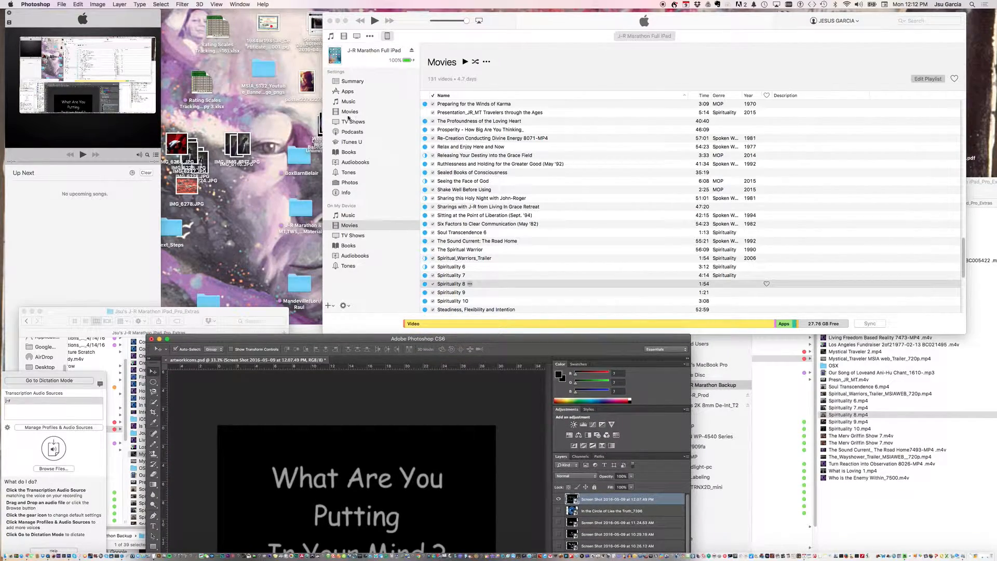
key("F11")
left_click(863, 167)
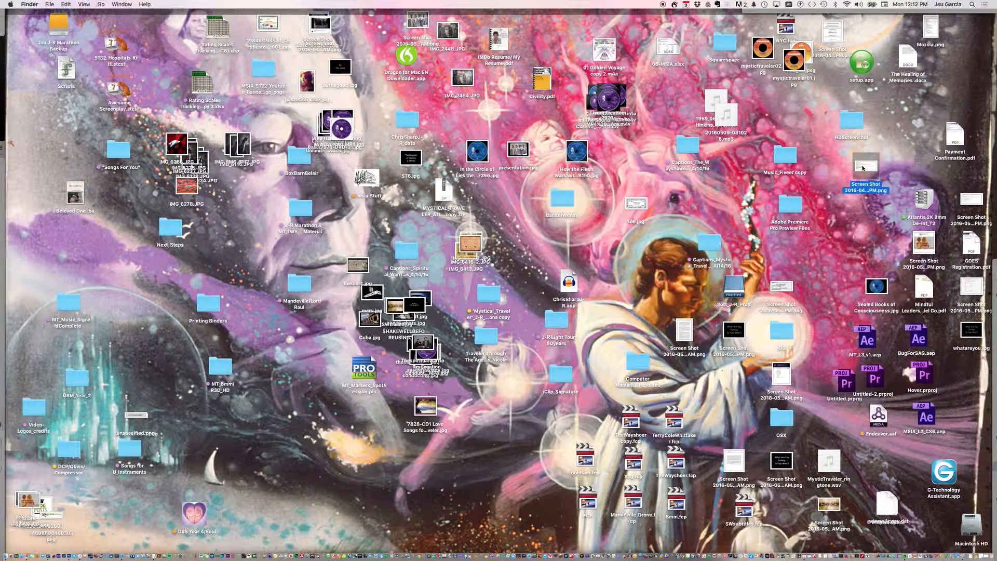
double_click(781, 291)
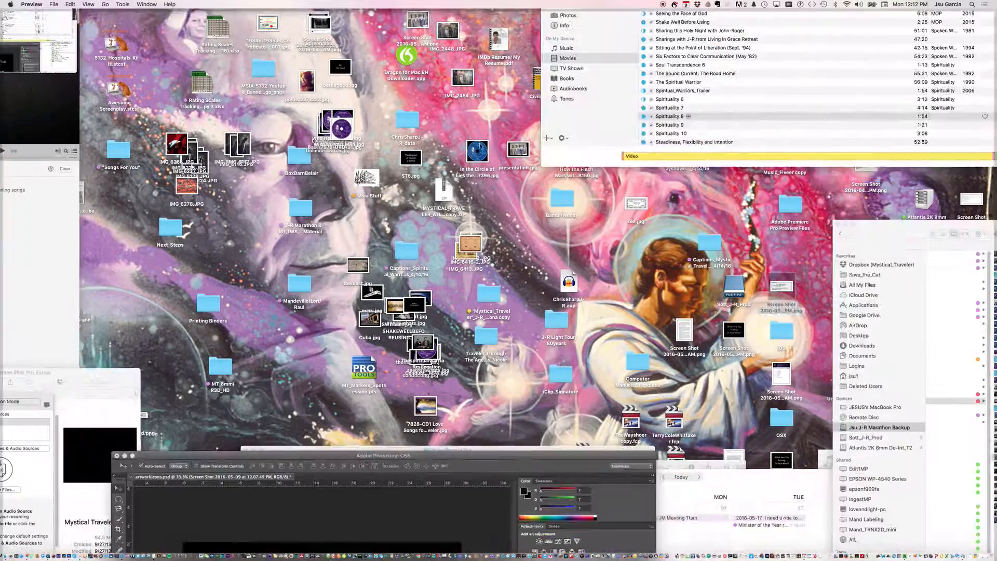
key("F11")
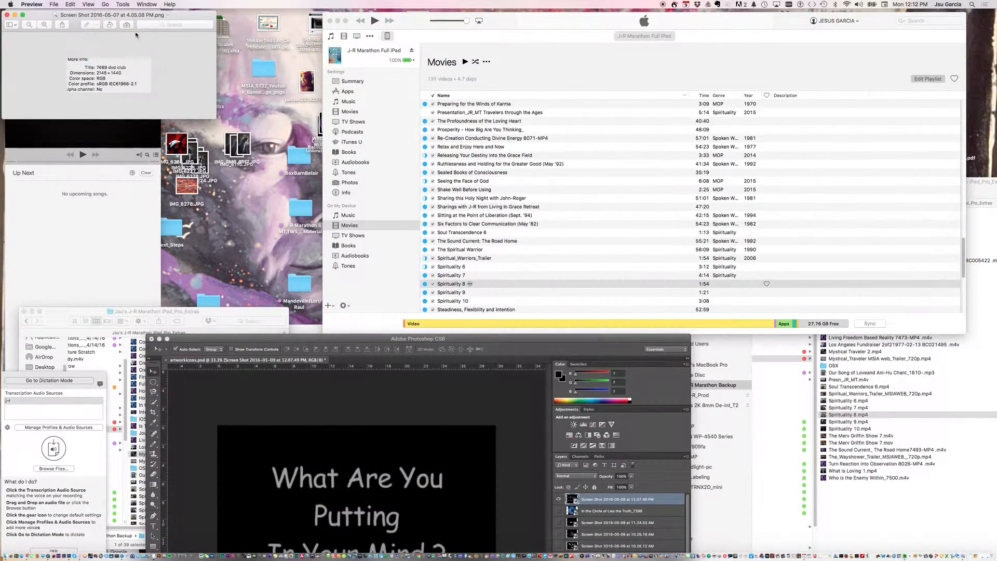
Reposition and enlarge the Preview window and zoom in on the image information to read the artwork dimensions
left_click_drag(134, 15, 448, 45)
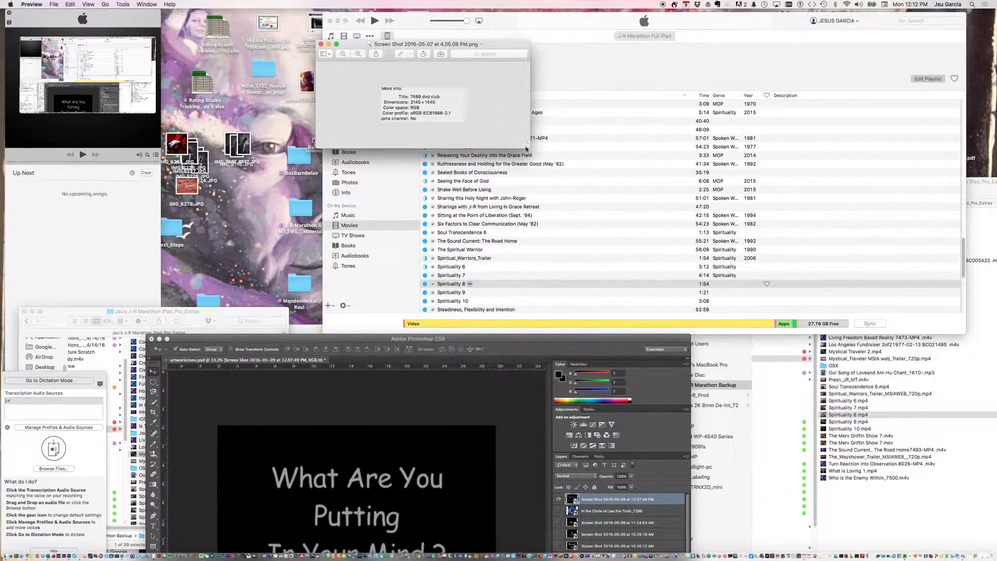
left_click_drag(526, 147, 609, 270)
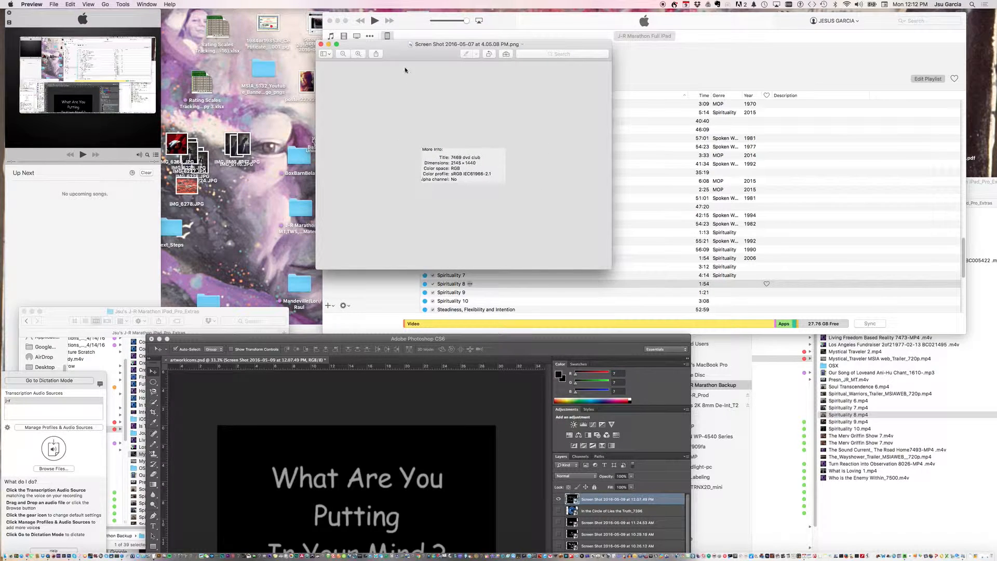
left_click(363, 54)
left_click(363, 54)
left_click(363, 54)
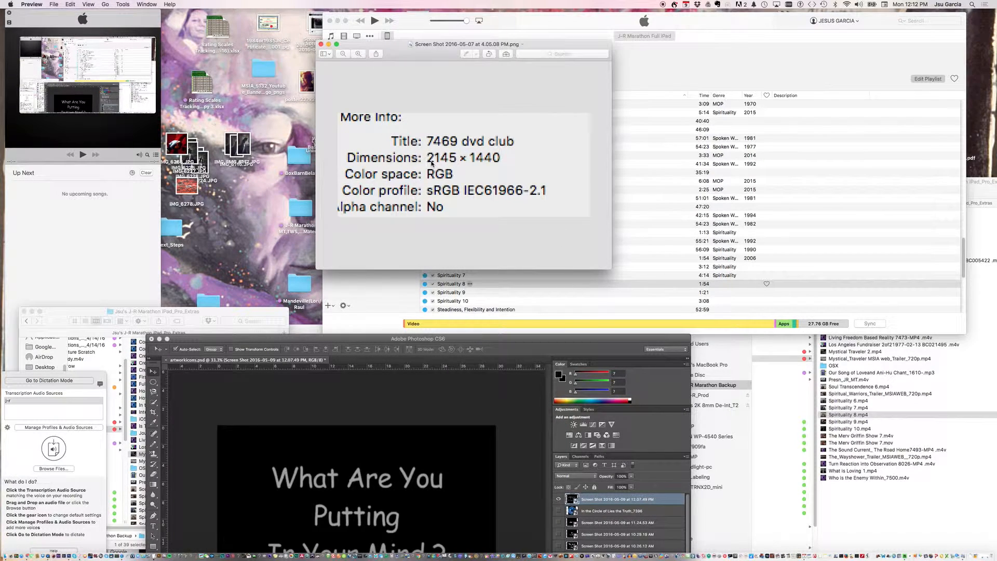
left_click(343, 54)
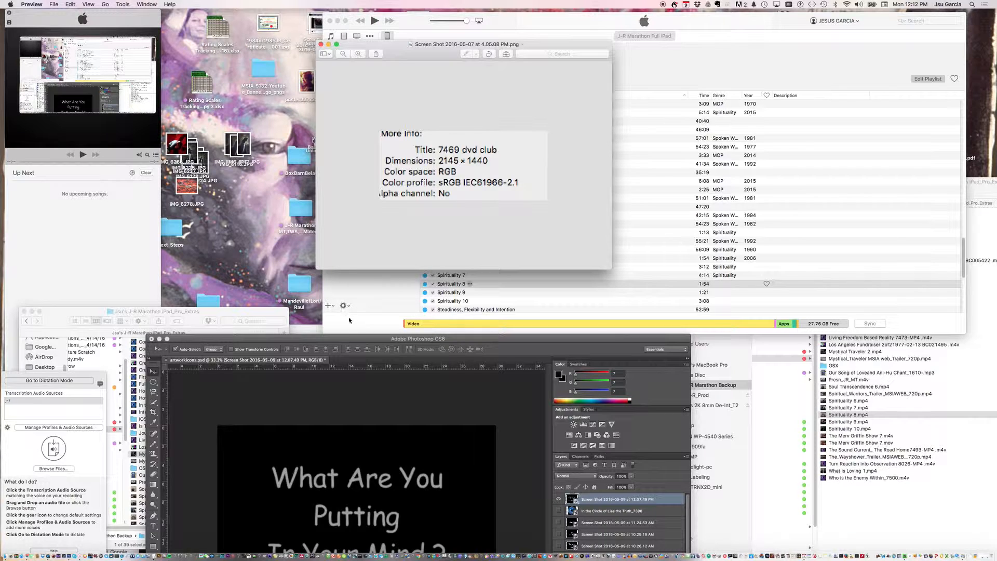
Switch to Photoshop and hide the topmost layer, Screen Shot 2016-05-09 at 12.07.49 PM, in the artwork document
left_click(350, 338)
left_click_drag(348, 339, 322, 161)
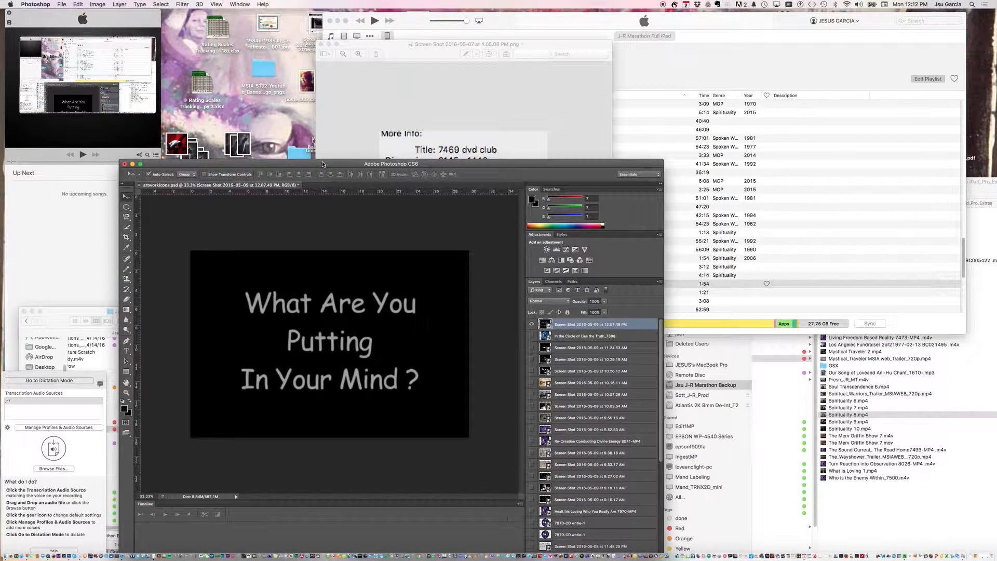
left_click(532, 324)
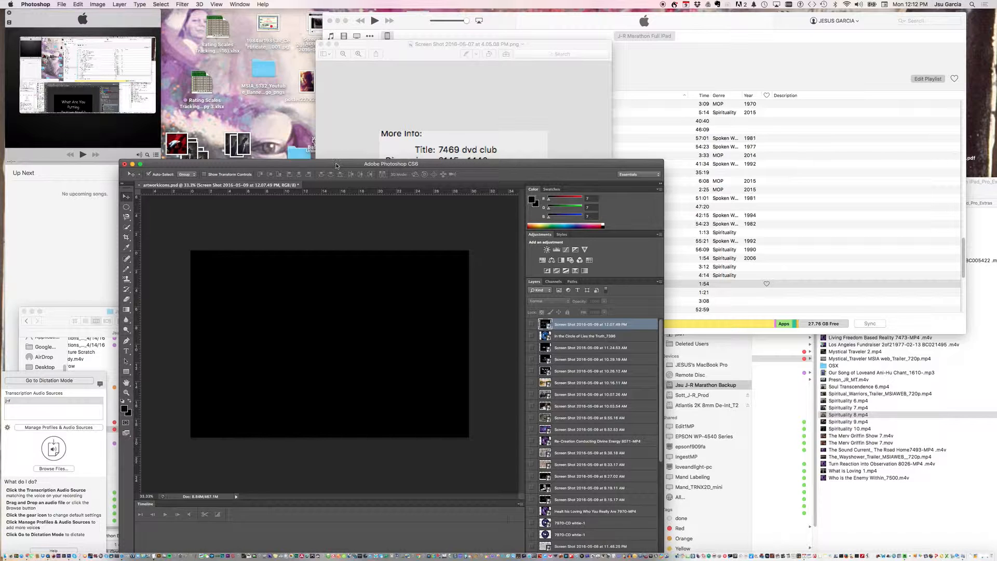
left_click_drag(335, 164, 398, 224)
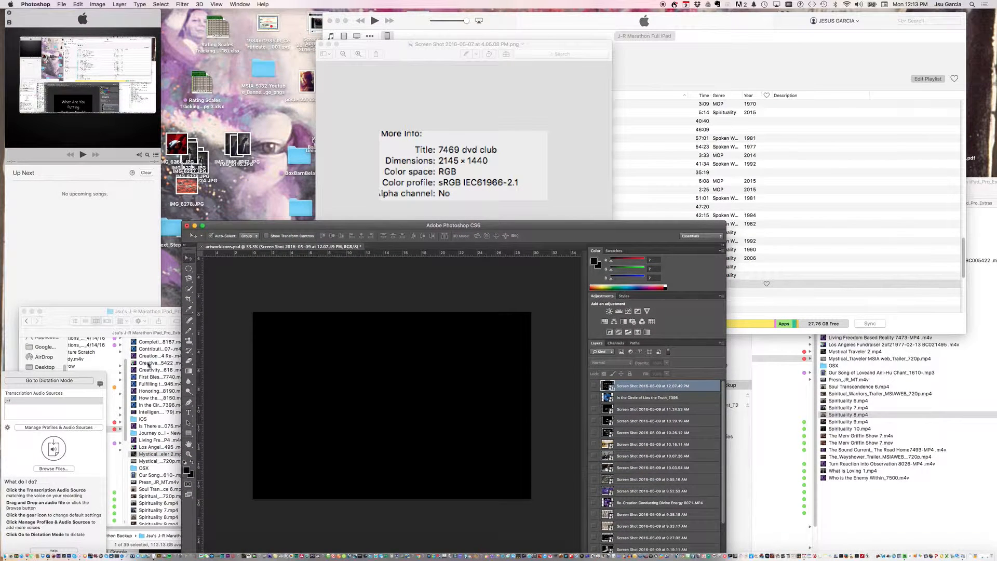
left_click_drag(279, 229, 244, 307)
Switch to iTunes, view the info of the movie Spirituality 8, and close it without making changes
left_click(657, 246)
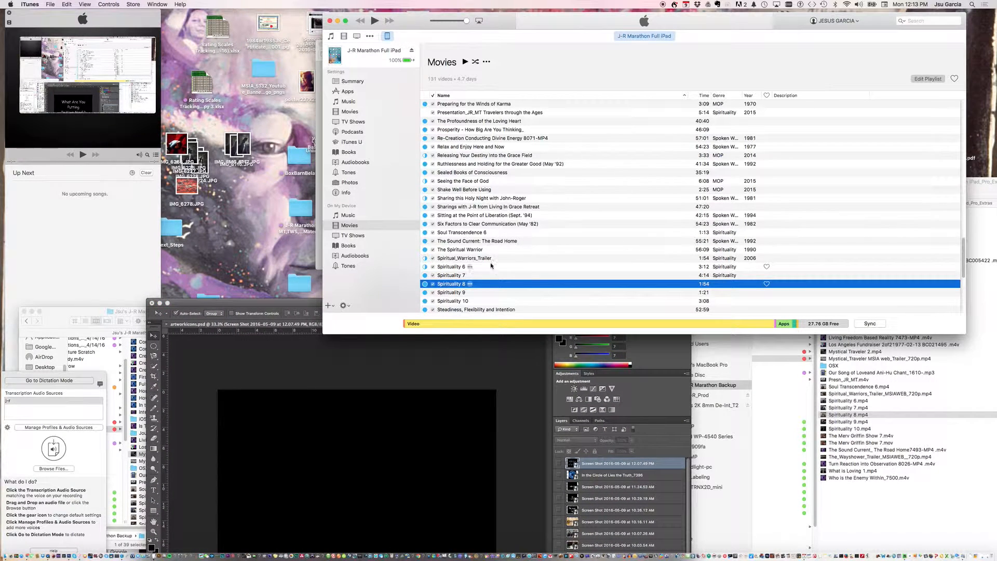
scroll(470, 263, "down", 3)
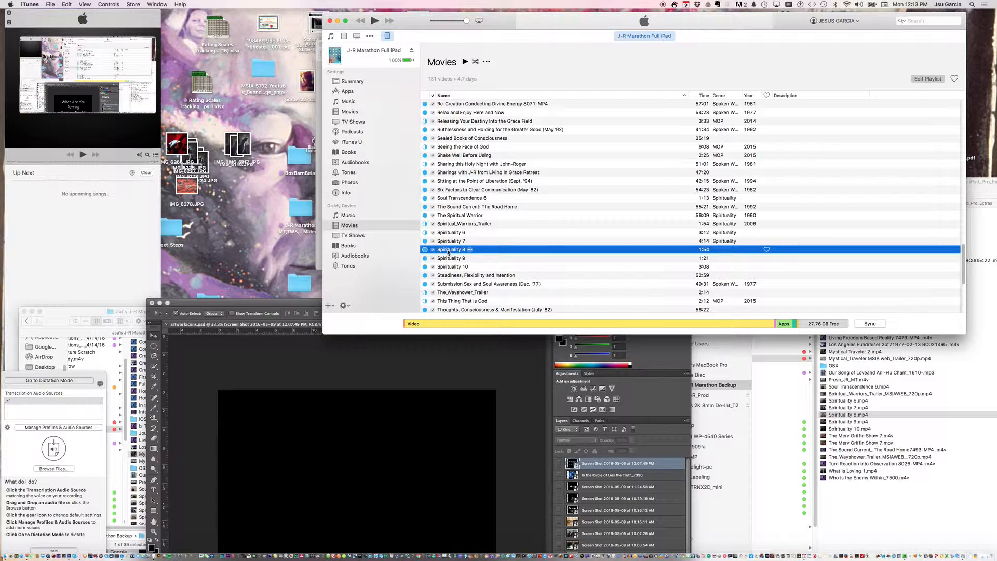
right_click(447, 252)
left_click(459, 278)
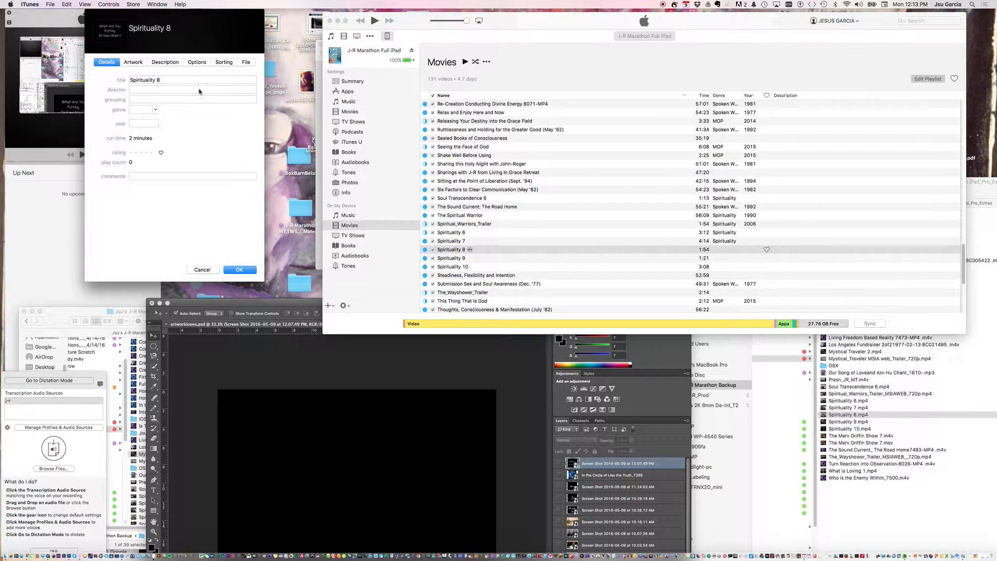
left_click(196, 269)
Open the info of the movie Spirituality 9 and show its artwork section
left_click(441, 257)
right_click(441, 258)
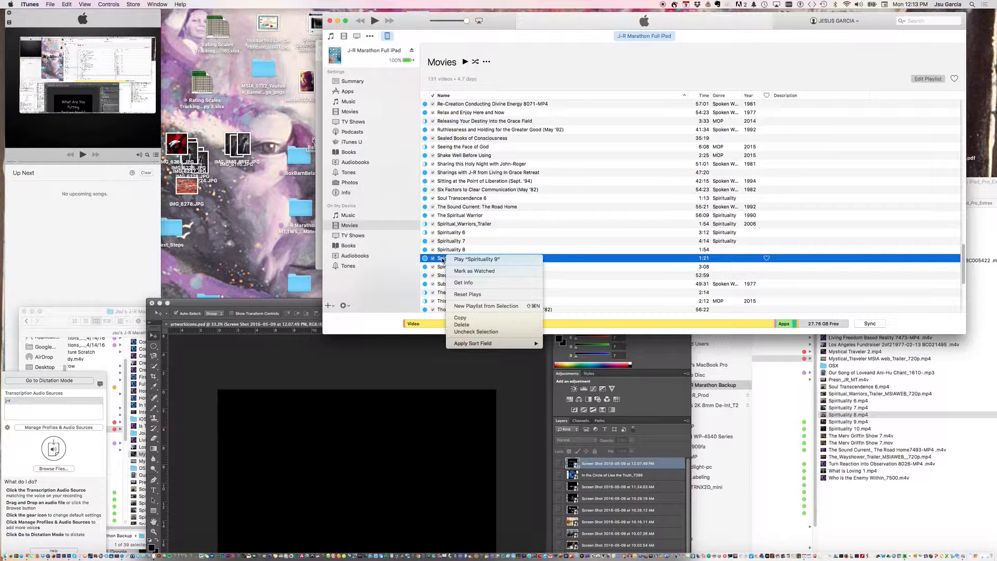
left_click(454, 283)
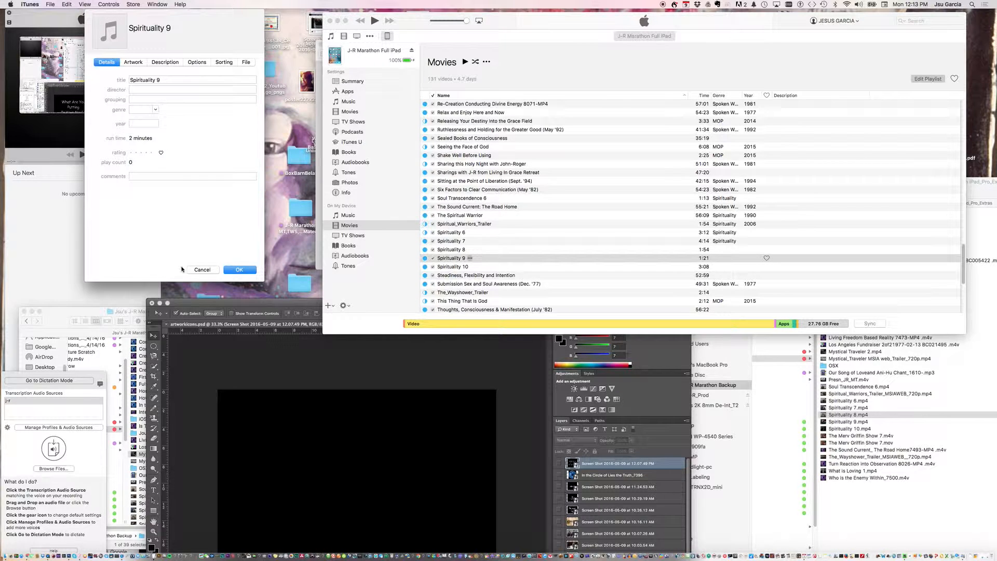
left_click(133, 63)
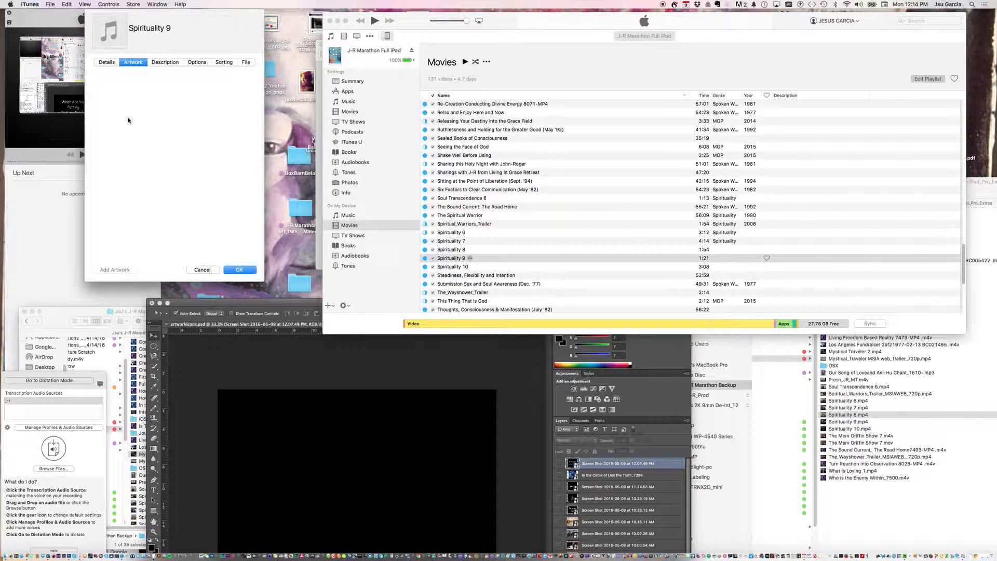
left_click_drag(120, 268, 121, 268)
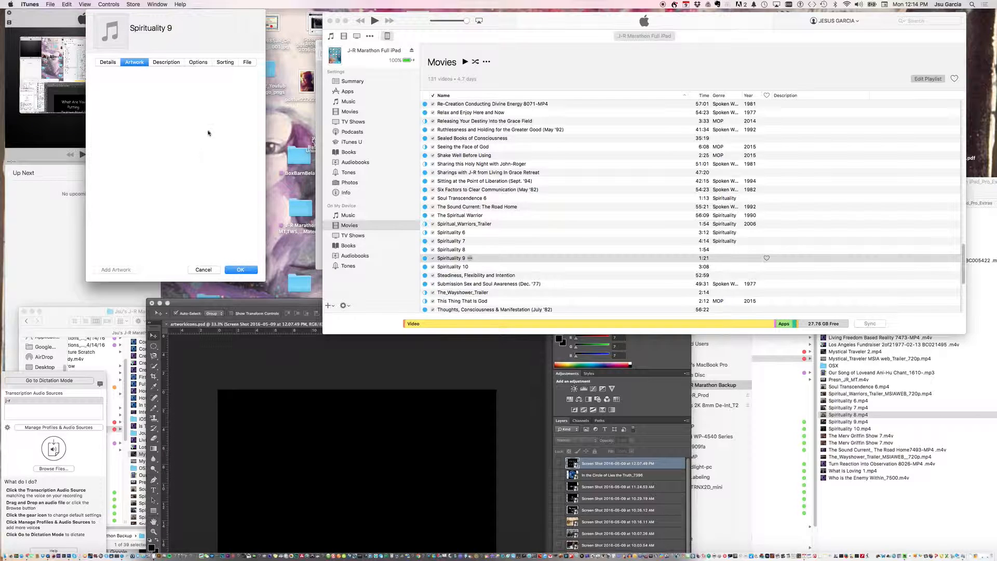
double_click(112, 41)
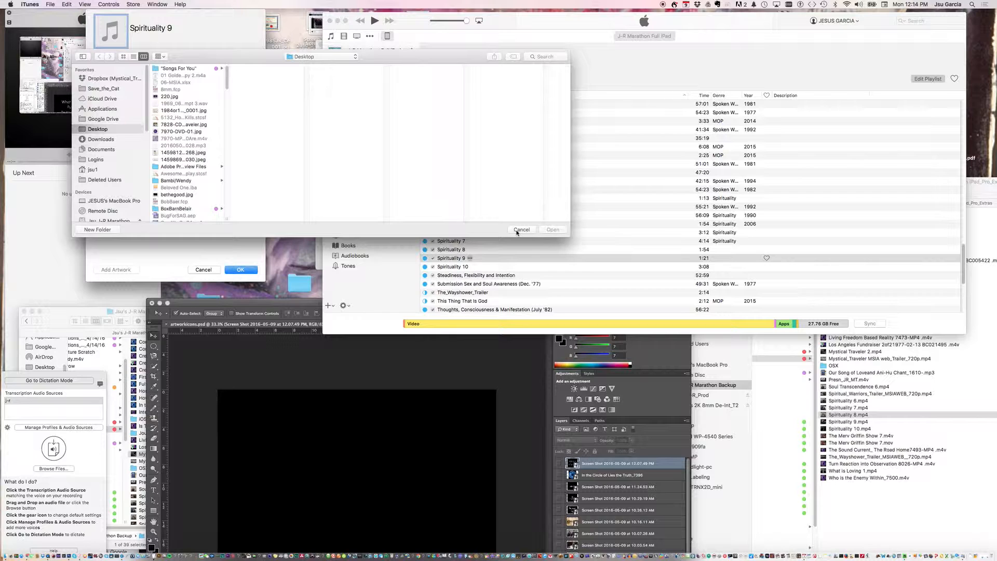
left_click(517, 232)
left_click(516, 231)
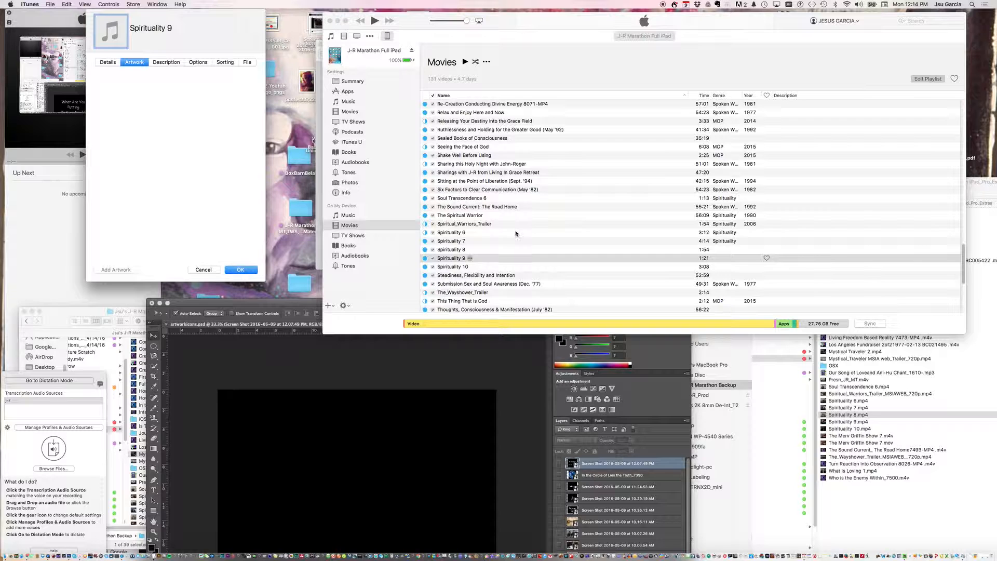
Open Spirituality 9.mp4 in QuickTime Player, capture a screenshot of its title frame at a larger window size, and close the video
left_click(947, 435)
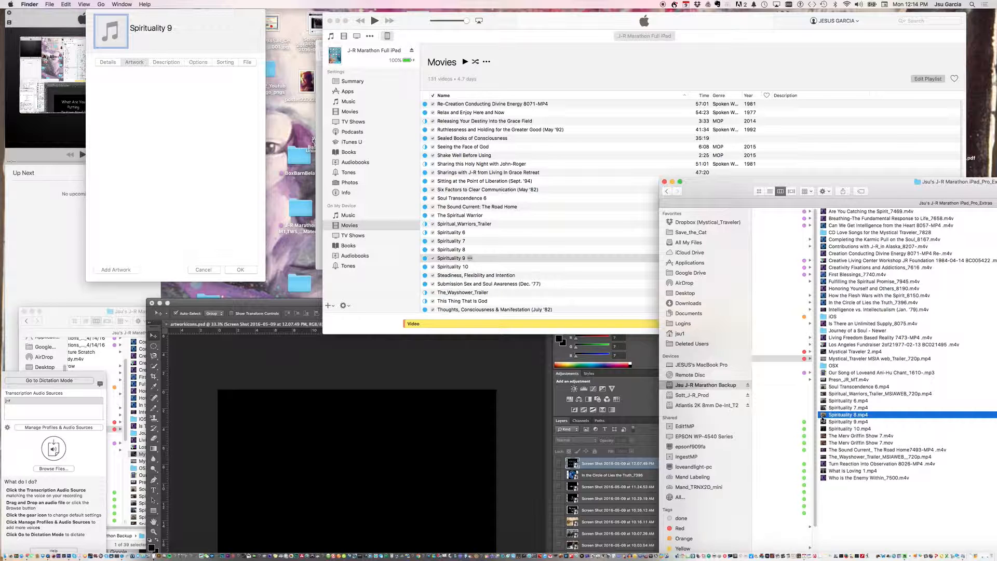
left_click_drag(824, 422, 50, 557)
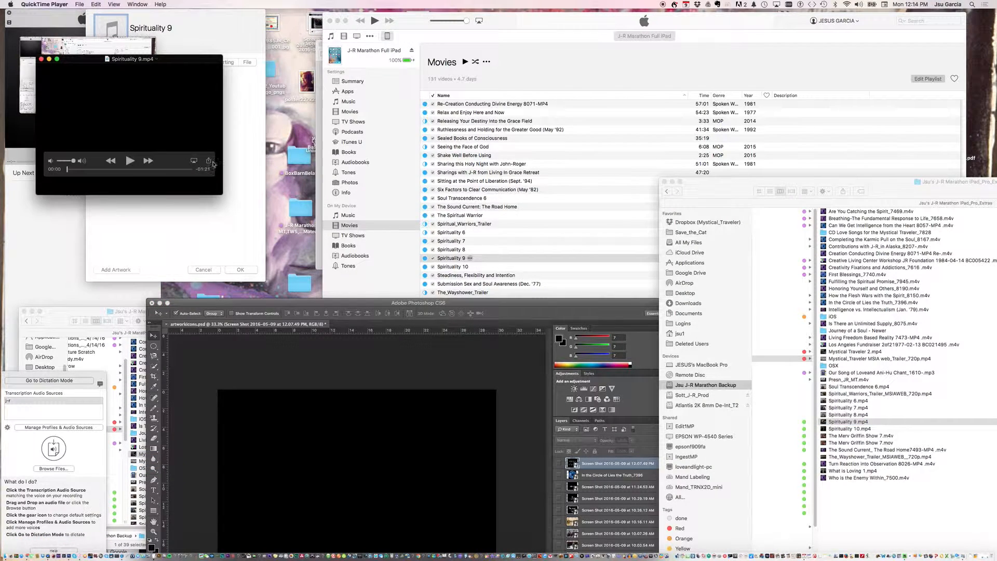
left_click_drag(182, 69, 454, 128)
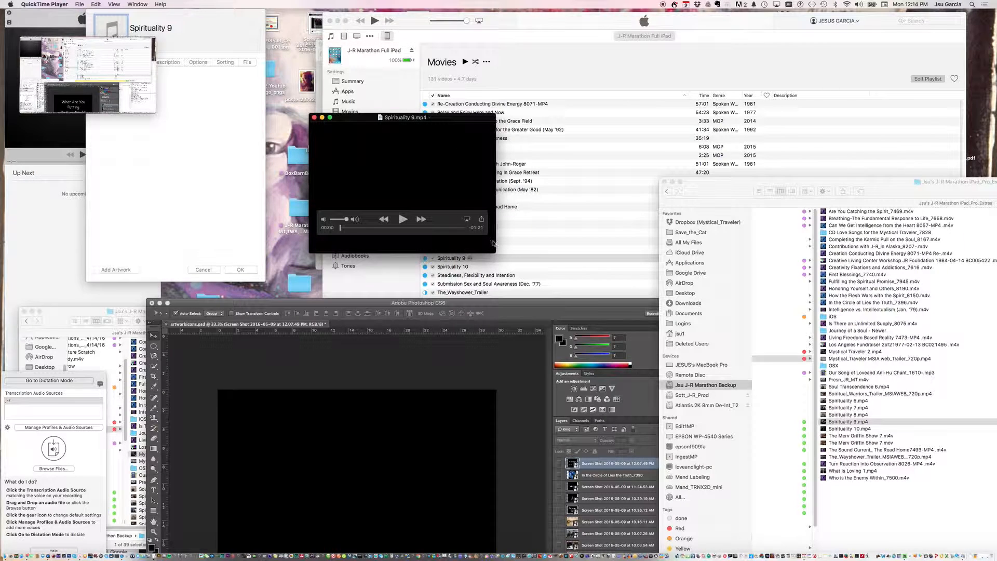
left_click_drag(494, 255, 596, 331)
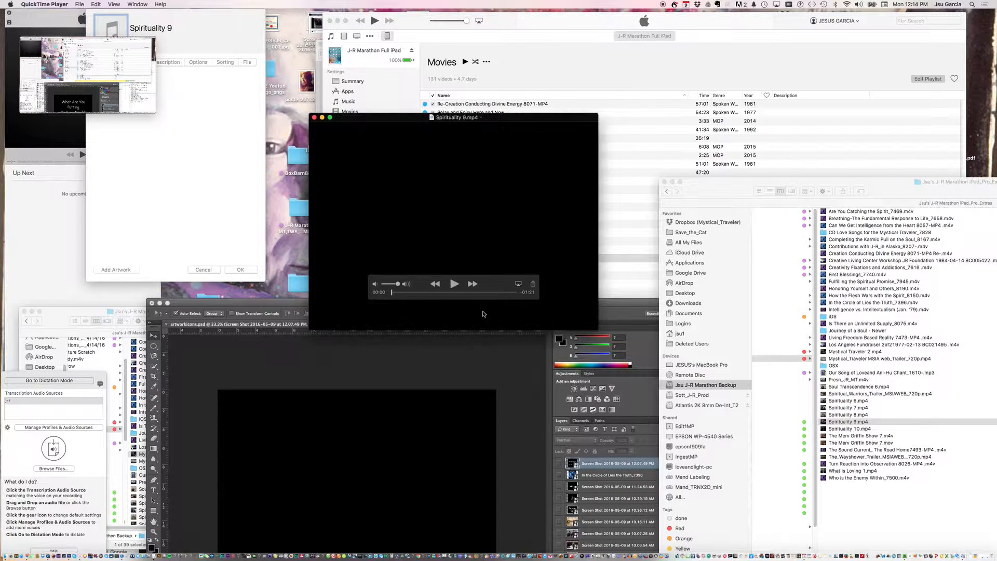
key("space")
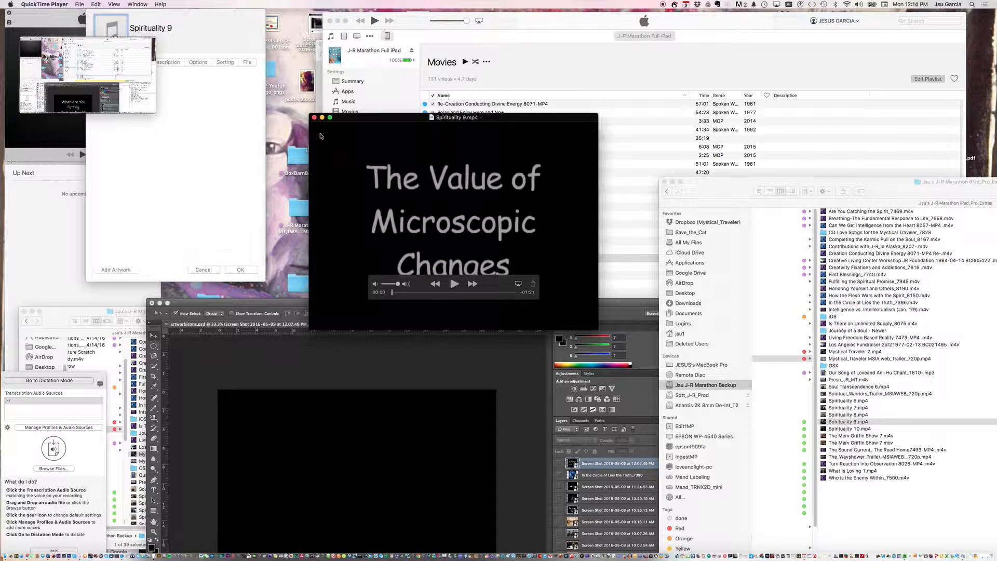
left_click(314, 118)
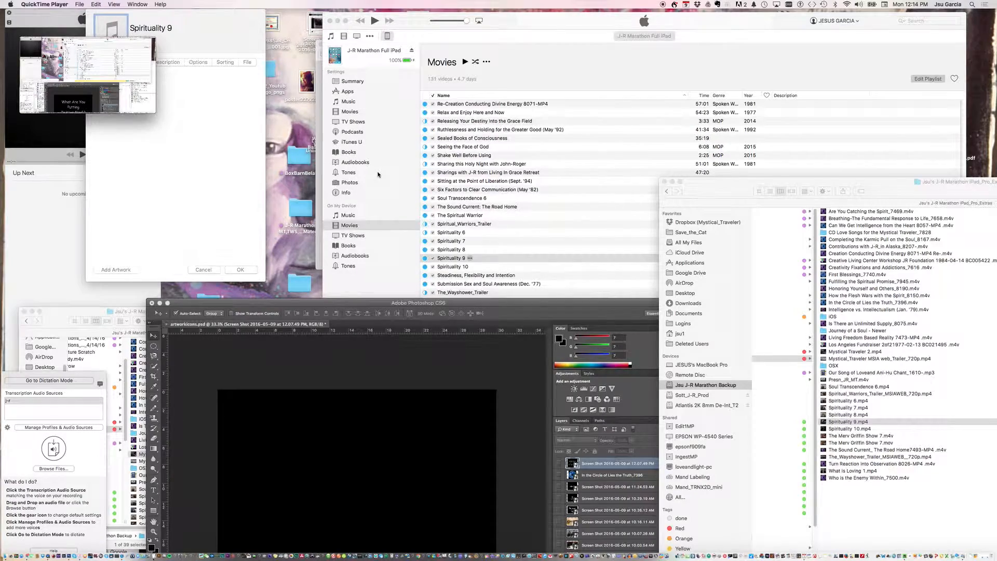
Place the new title-frame screenshot from the desktop into the open Photoshop artwork document
key("F11")
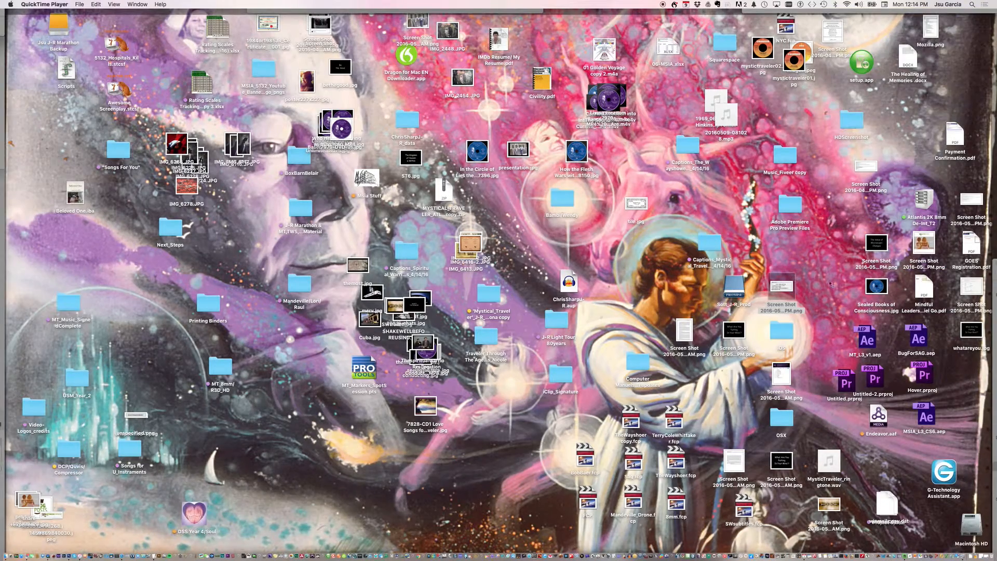
left_click_drag(878, 244, 366, 419)
key("F11")
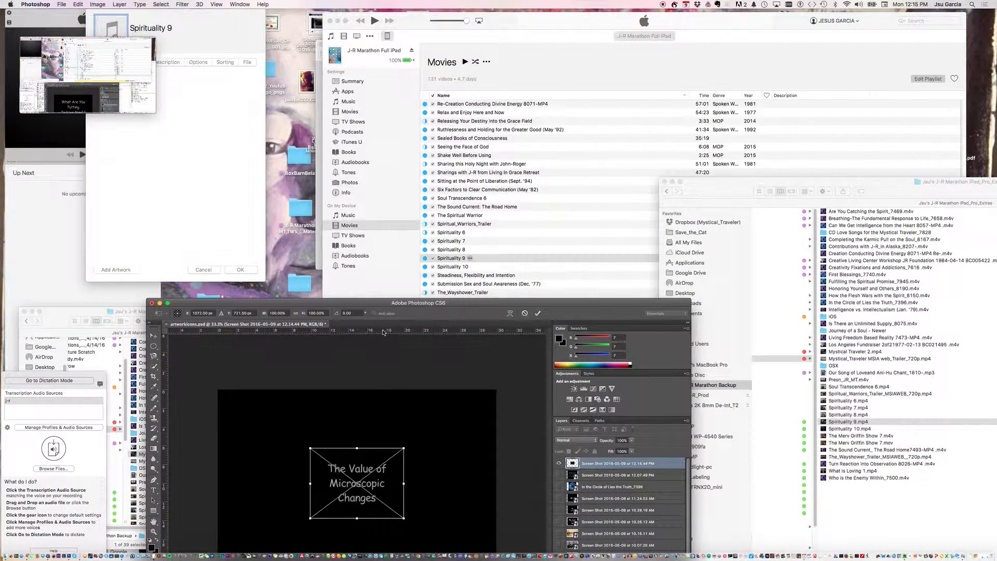
Move the Photoshop window out of the way and close the image-dimensions screenshot in Preview
left_click_drag(361, 302, 401, 103)
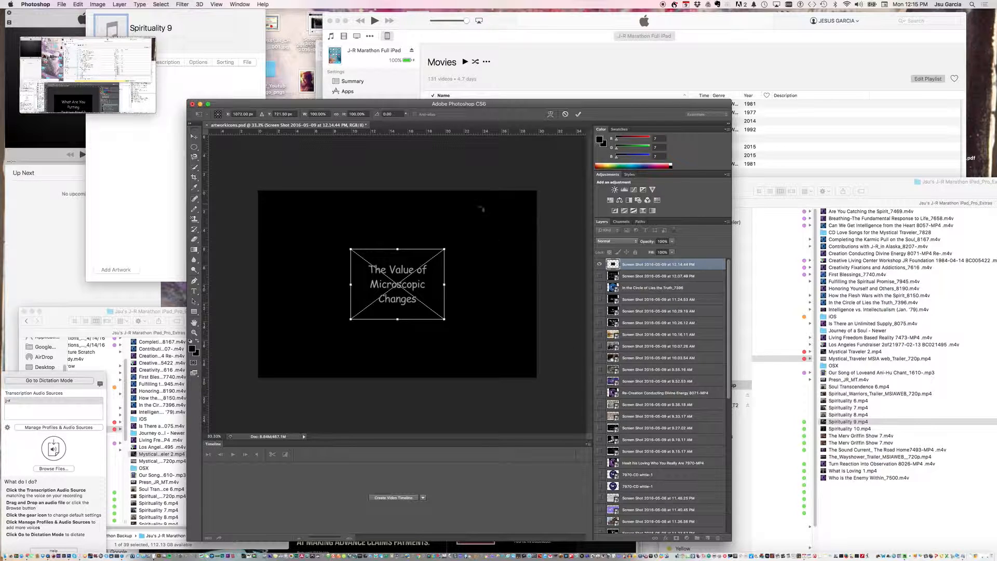
left_click_drag(401, 106, 389, 277)
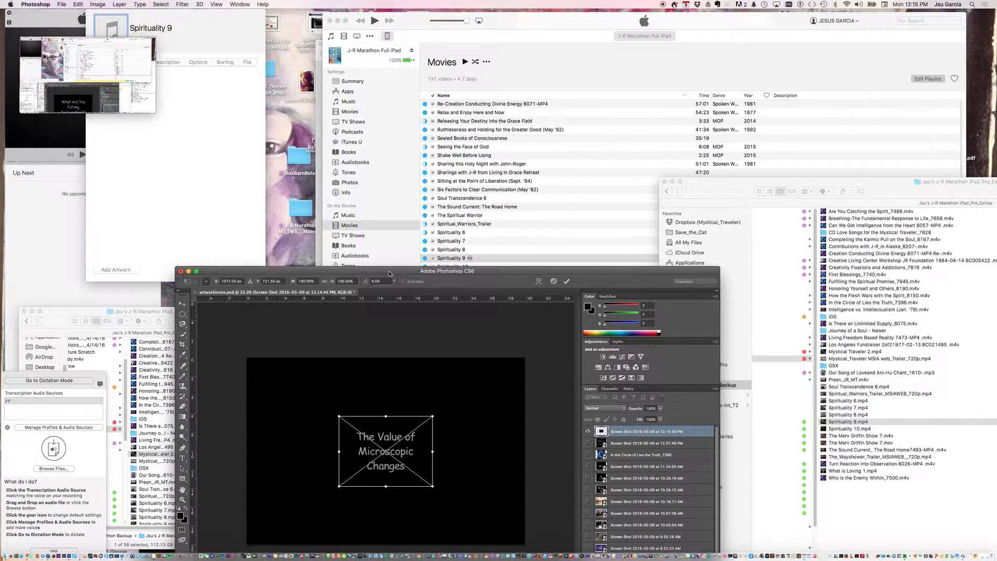
key("super+Tab")
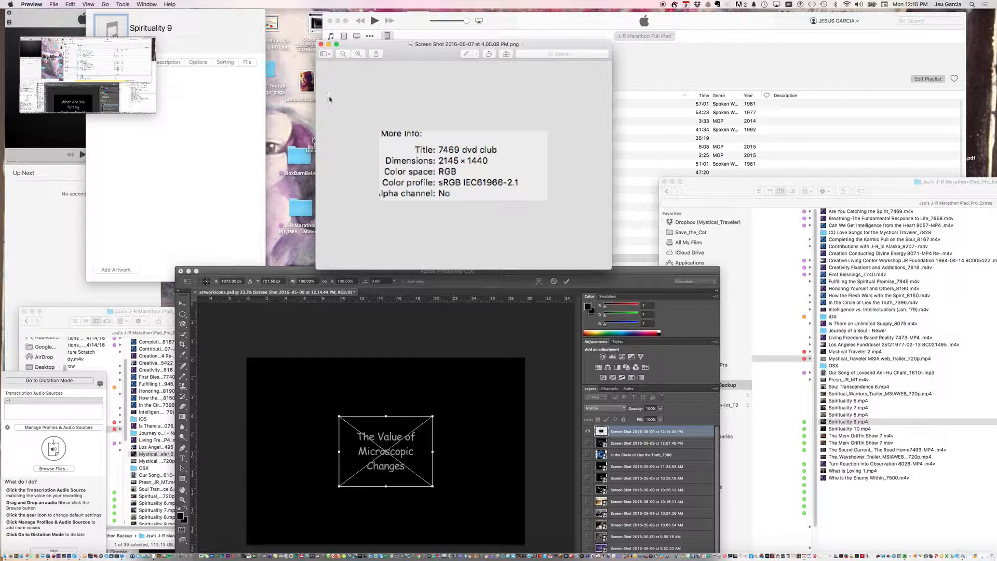
left_click(321, 44)
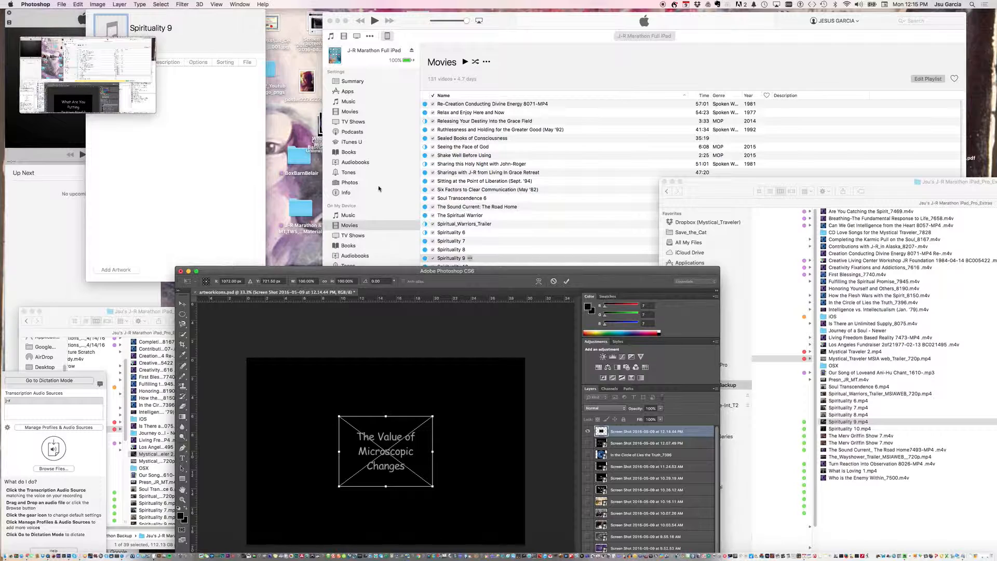
Enlarge the placed title-frame screenshot to about 259% so it nearly fills the black canvas, and commit the placement
left_click_drag(387, 270, 402, 137)
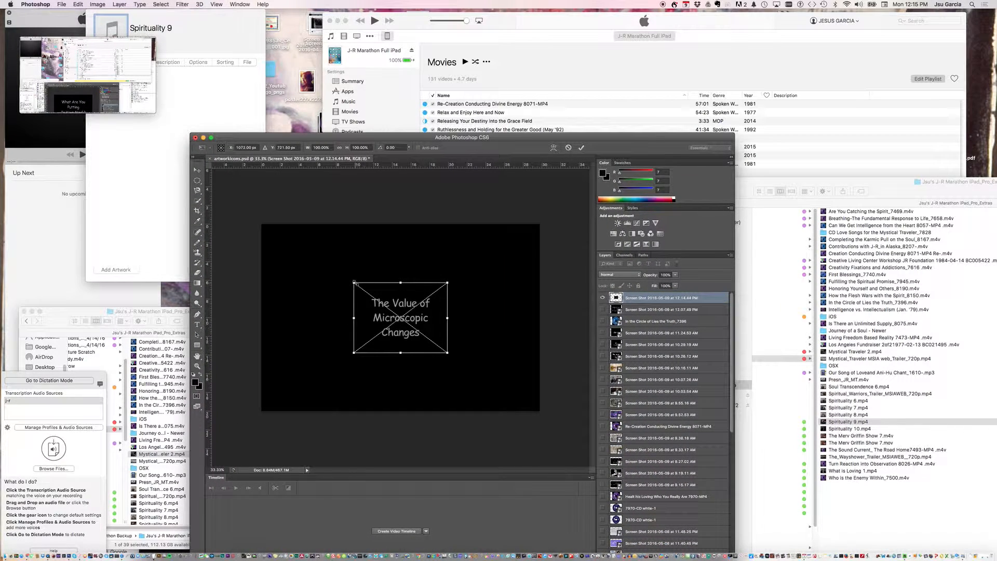
left_click_drag(354, 283, 276, 231)
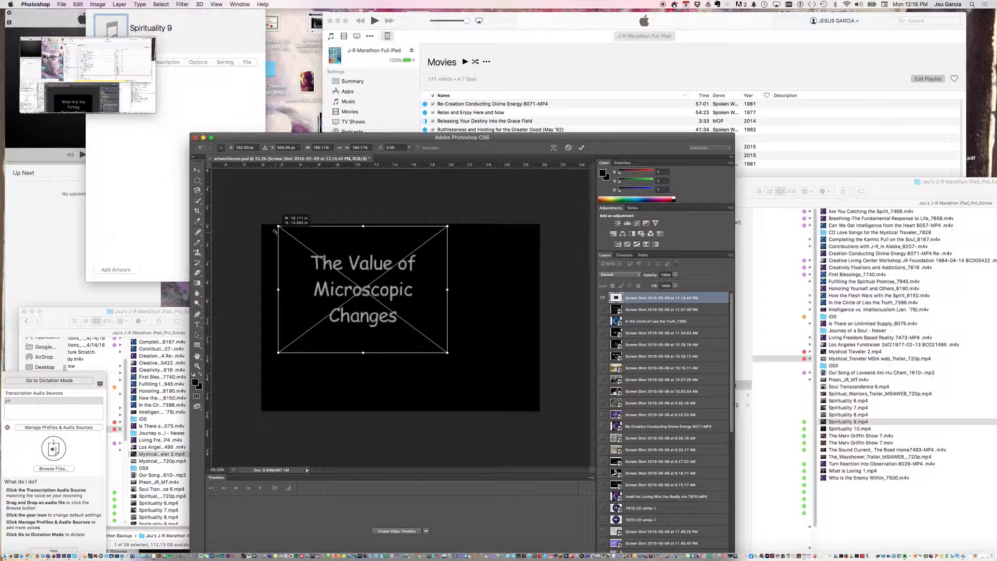
left_click_drag(448, 353, 528, 403)
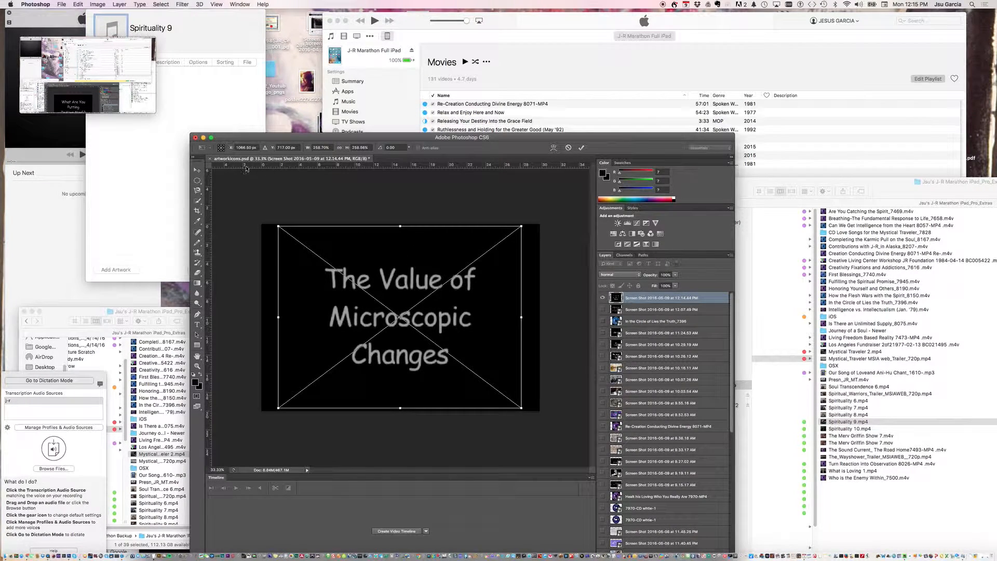
left_click(198, 170)
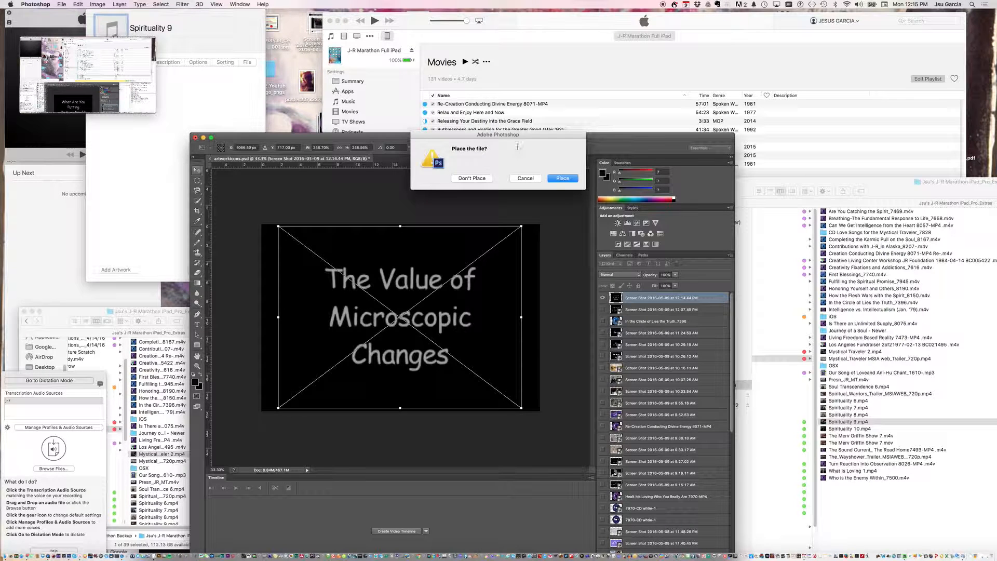
left_click(560, 178)
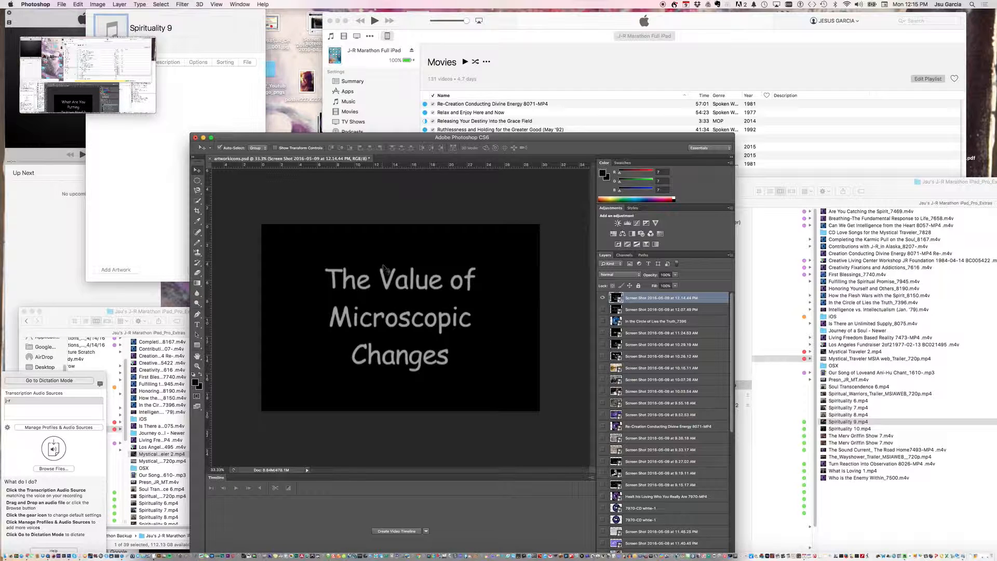
Export the artwork for the web as a High-quality JPEG named s9.jpg on the Desktop
left_click(78, 4)
mouse_move(61, 4)
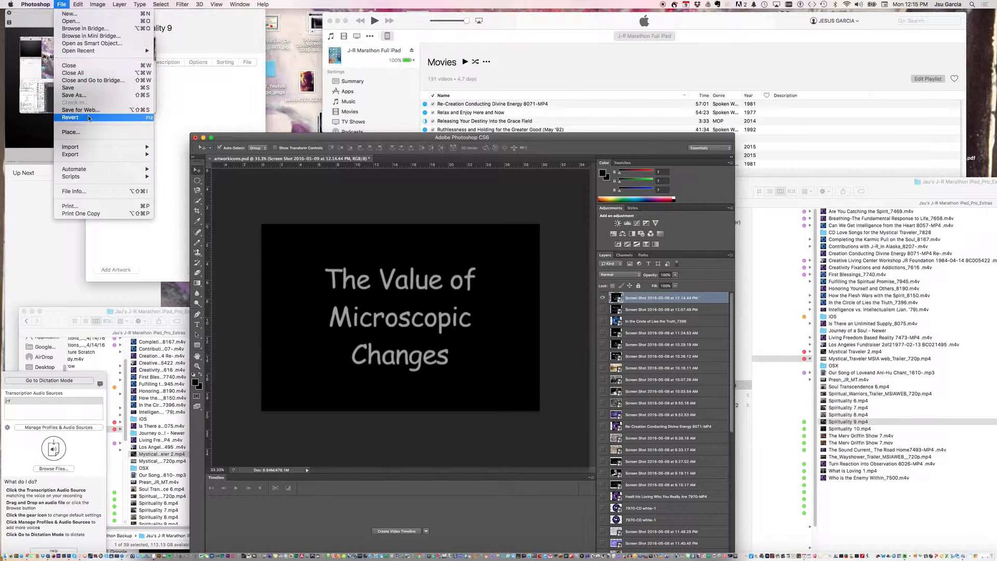
left_click(130, 110)
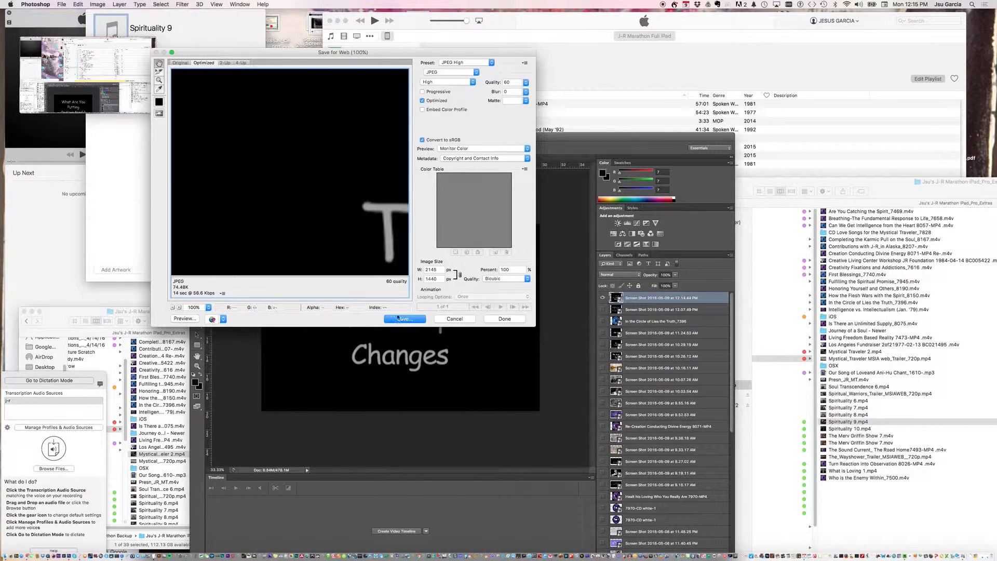
left_click(400, 319)
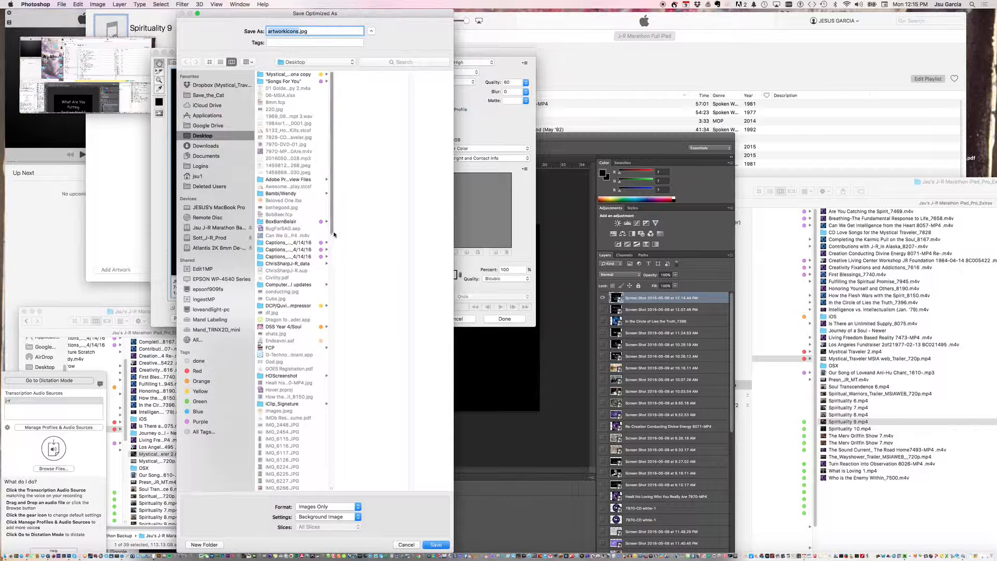
type("s9")
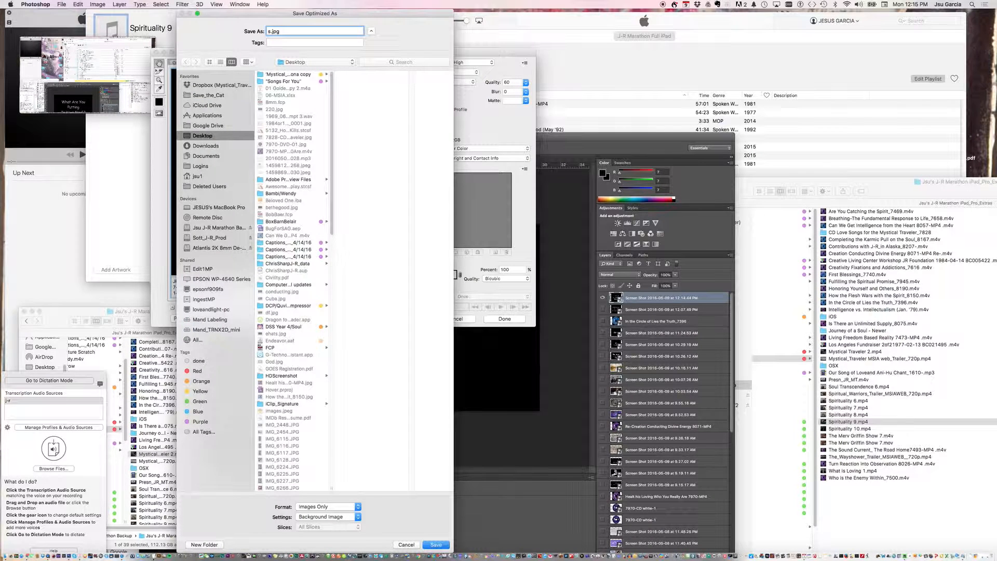
key("Return")
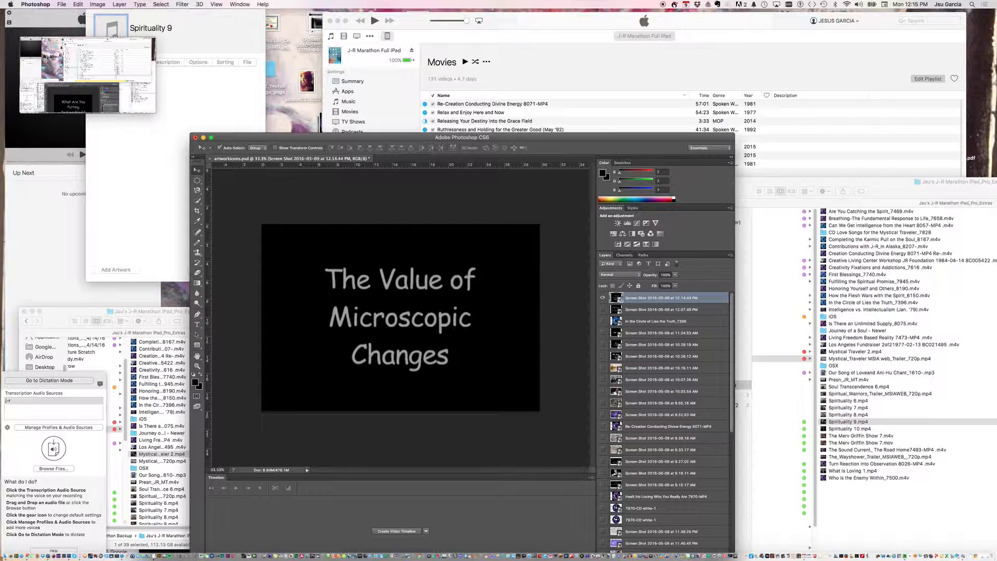
Return to iTunes, add s9.jpg from the Desktop as the artwork of Spirituality 9, and save the movie's info
left_click_drag(293, 137, 119, 421)
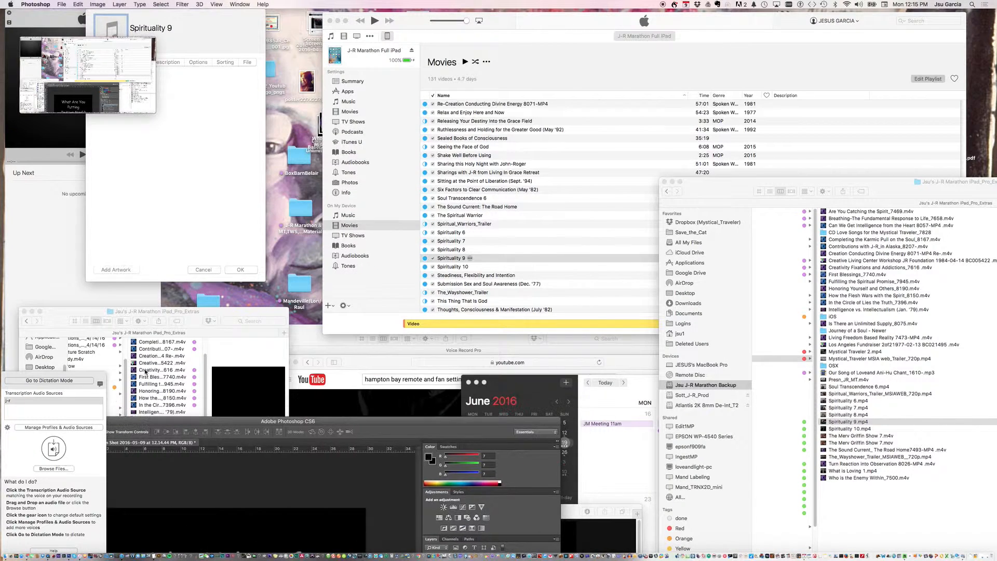
left_click(153, 46)
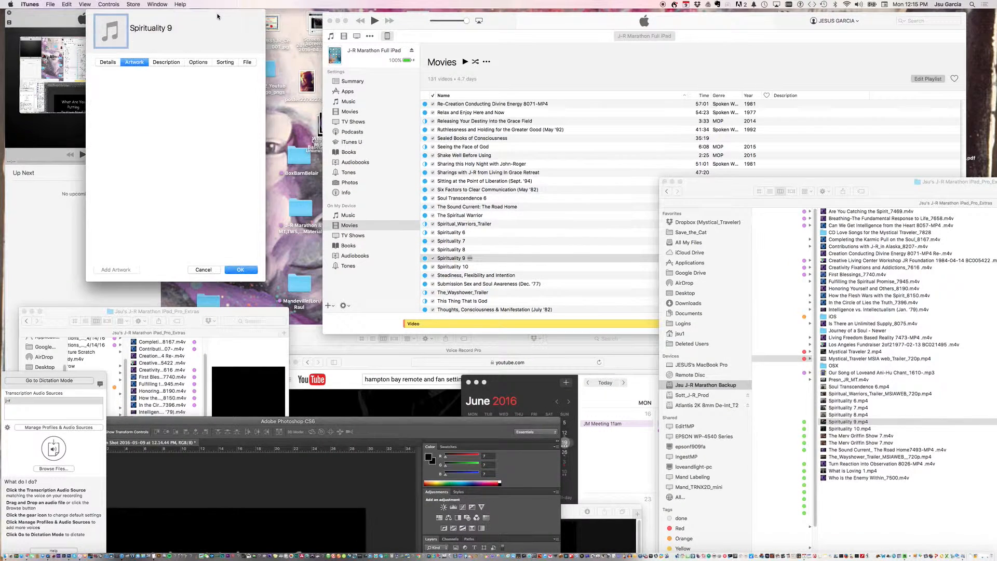
double_click(113, 35)
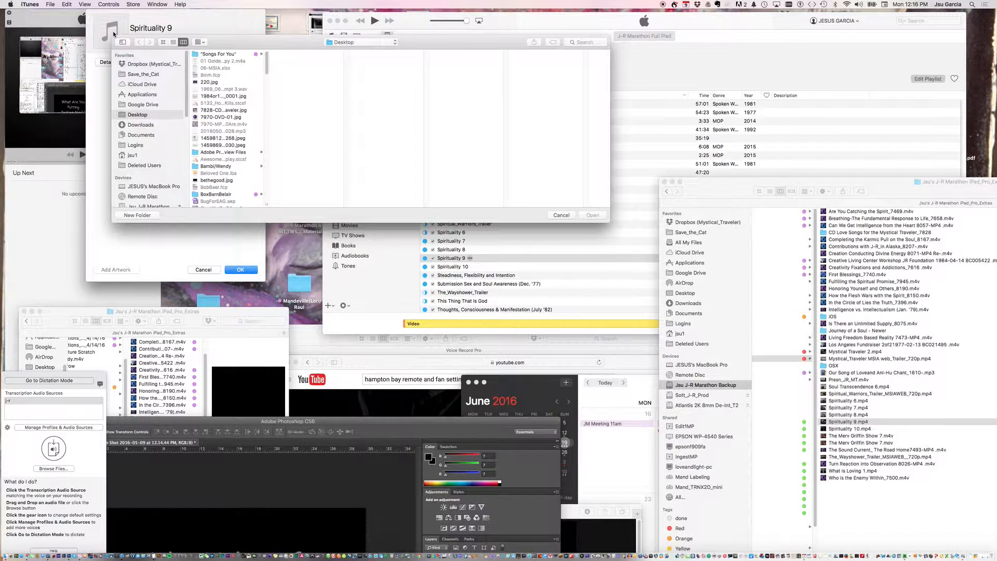
scroll(214, 144, "down", 15)
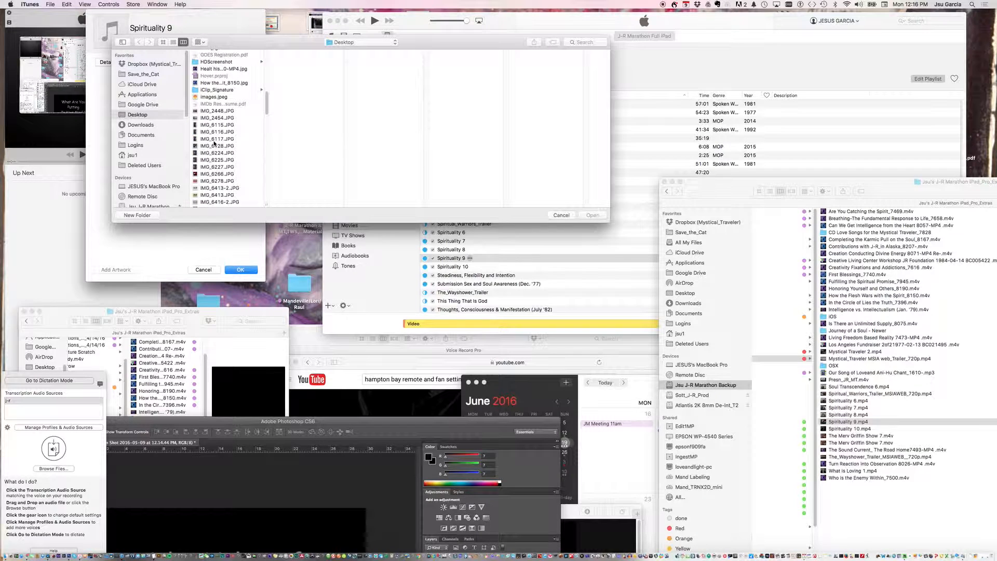
left_click(217, 128)
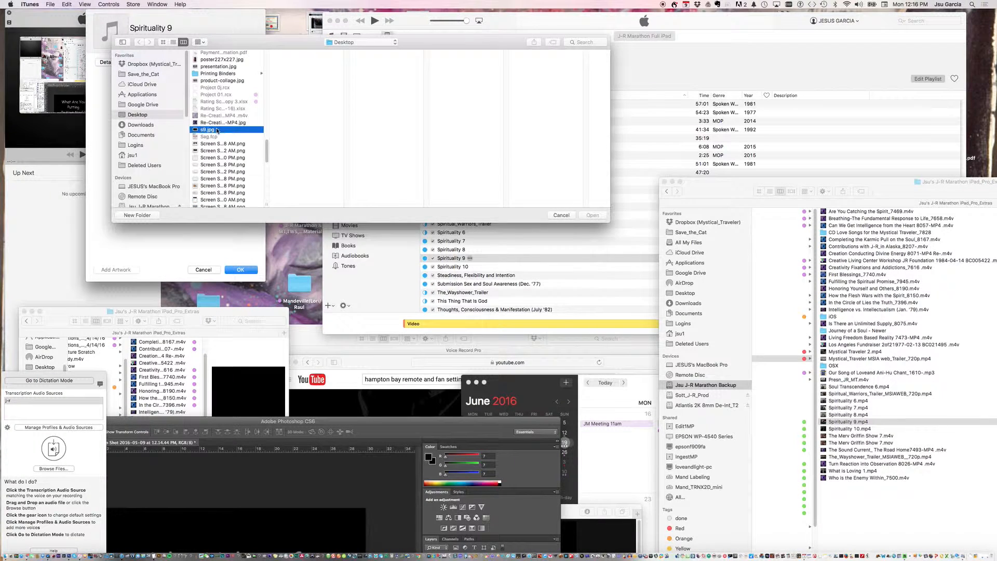
left_click(598, 217)
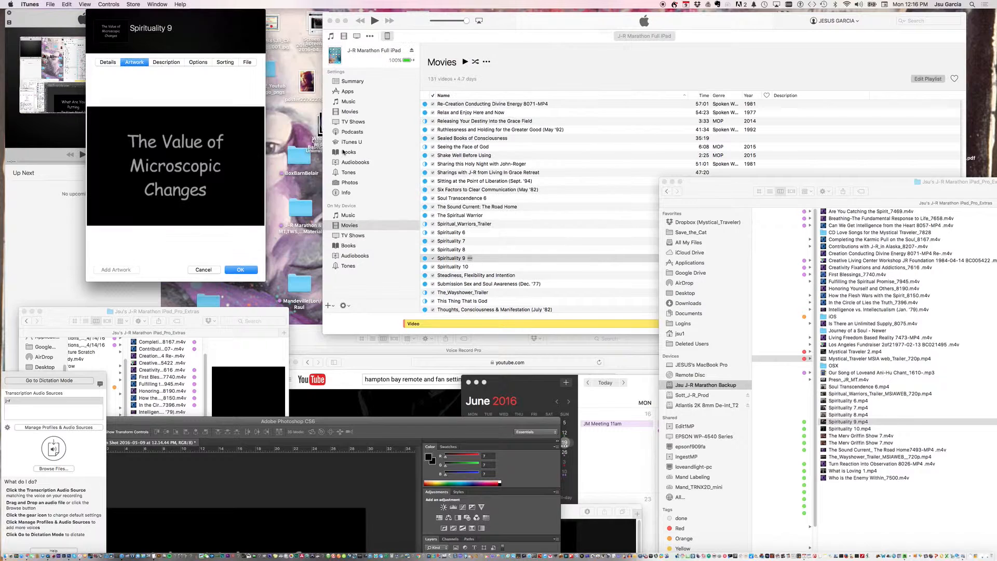
left_click(242, 270)
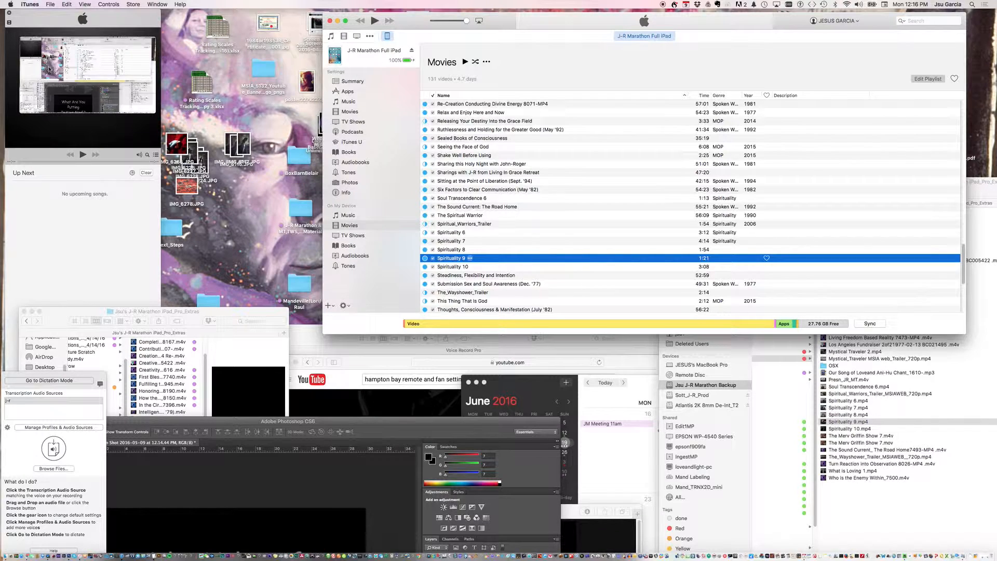
Switch to QuickTime Player and bring up its file commands
key("super+Tab")
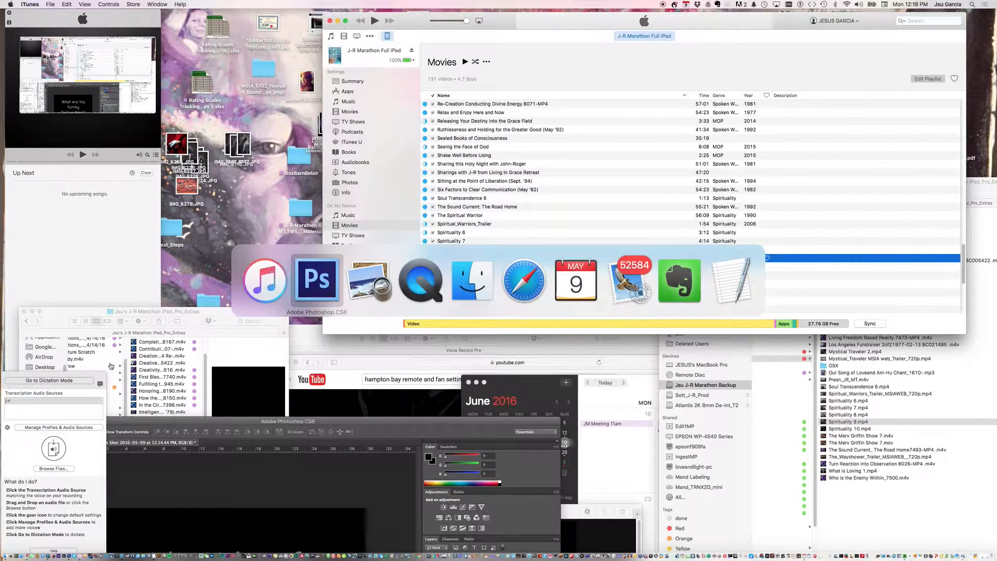
key("super+Tab")
key("super+Tab")
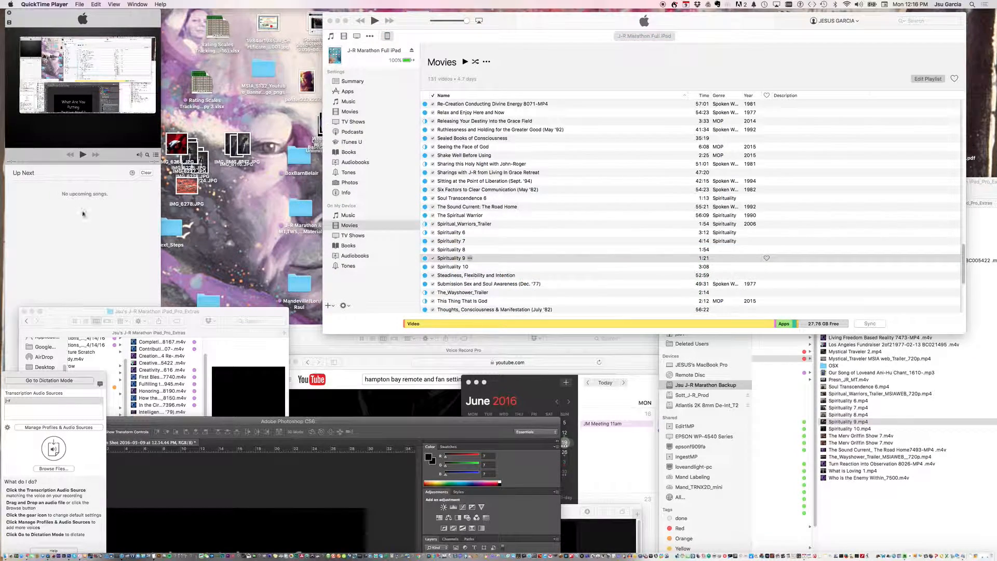
left_click(63, 3)
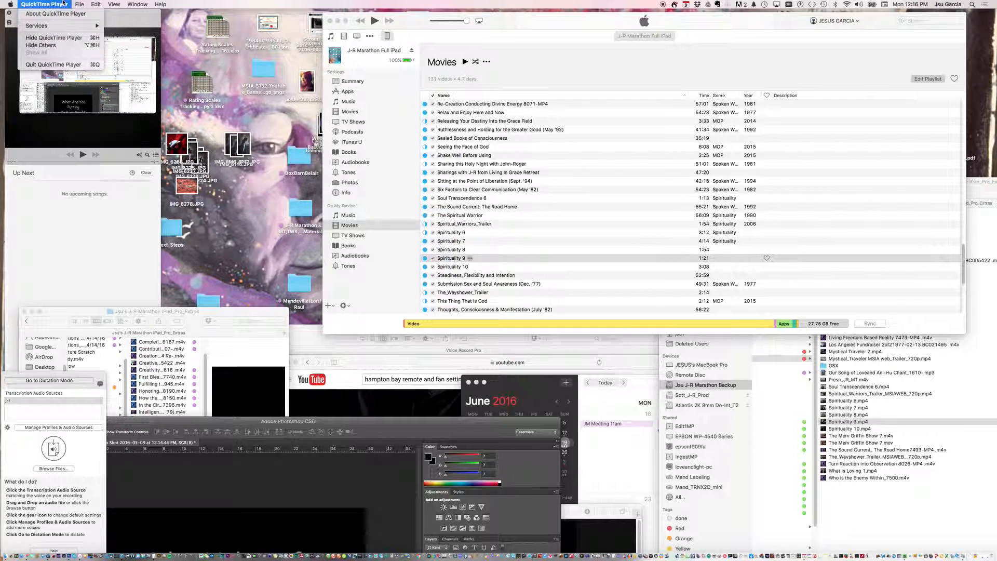
mouse_move(76, 3)
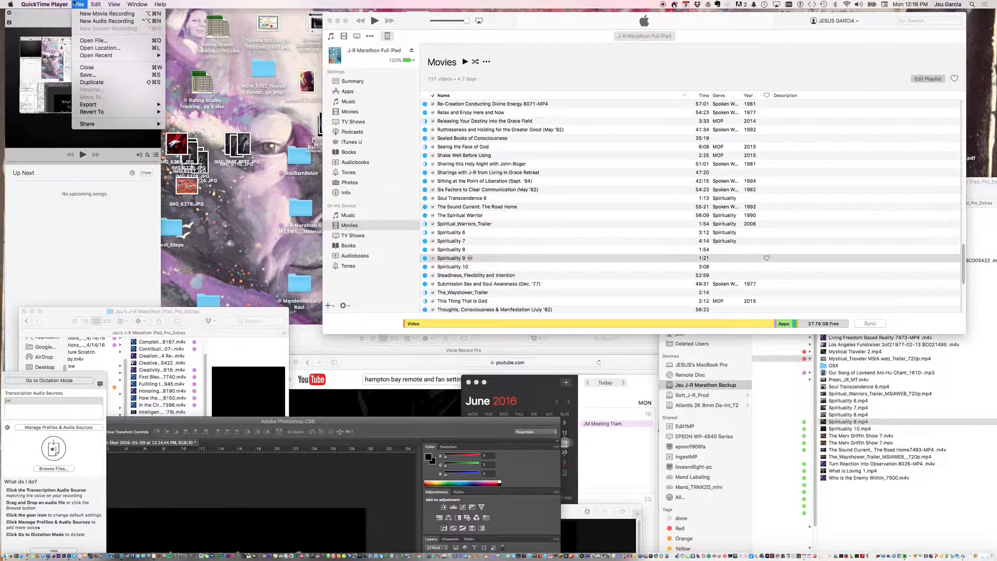